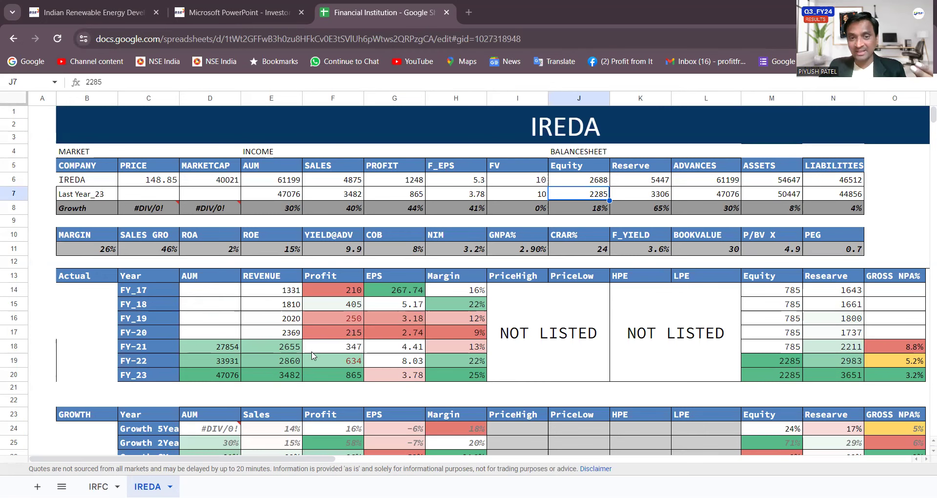
Step: Examine the FY_23 sales, profit and margin figures in the TREND table of the IREDA sheet
scroll(317, 355, down, 3)
click(591, 321)
key(Right)
key(Right)
key(Right)
key(Right)
key(Right)
key(Right)
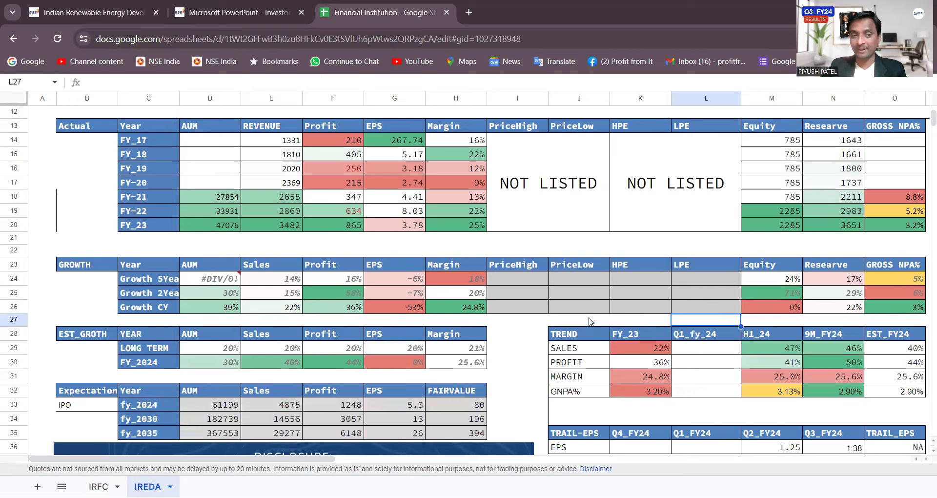
key(Right)
key(Right)
scroll(469, 274, down, 1)
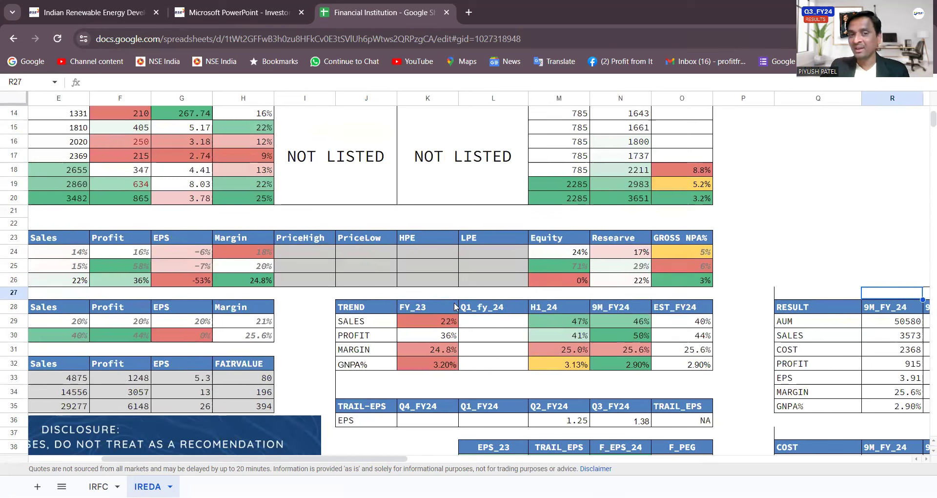
click(444, 323)
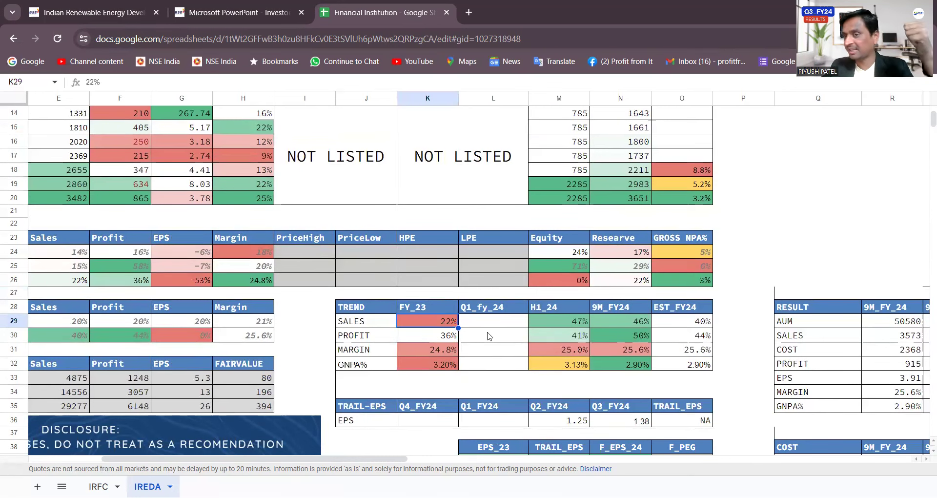
click(444, 339)
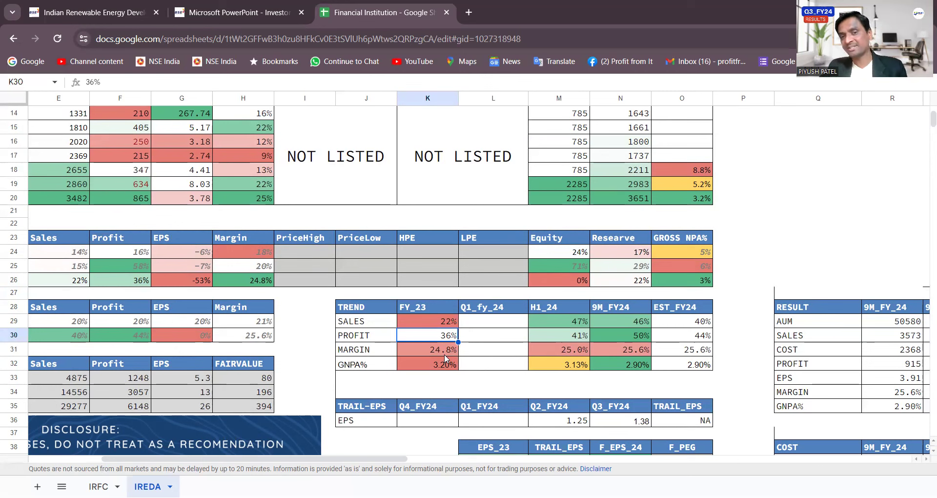
click(444, 354)
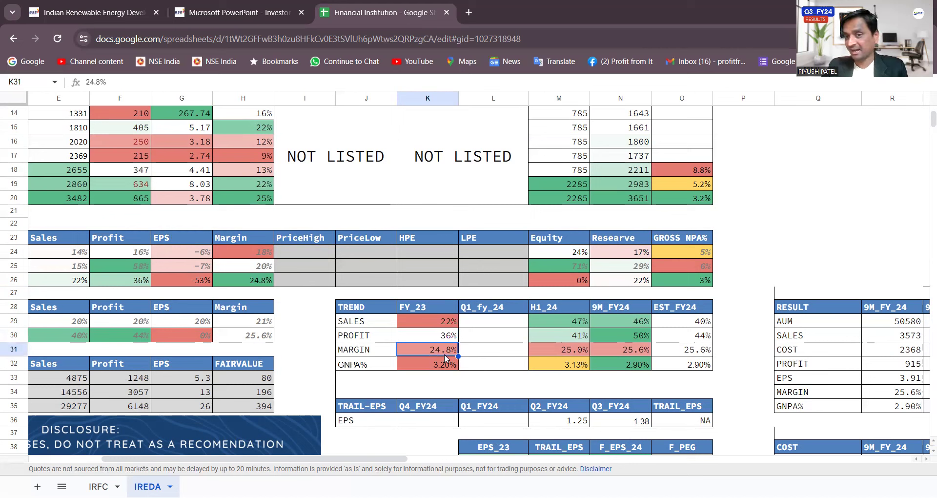
Step: Review the H1_24 column of the TREND table, going through sales, profit, margin and GNPA%
key(Right)
key(Right)
drag(554, 306, 569, 373)
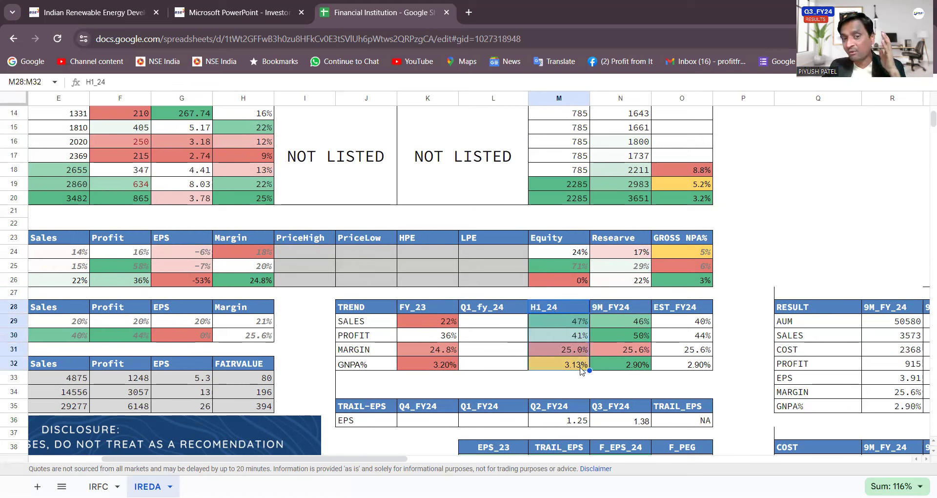
click(582, 320)
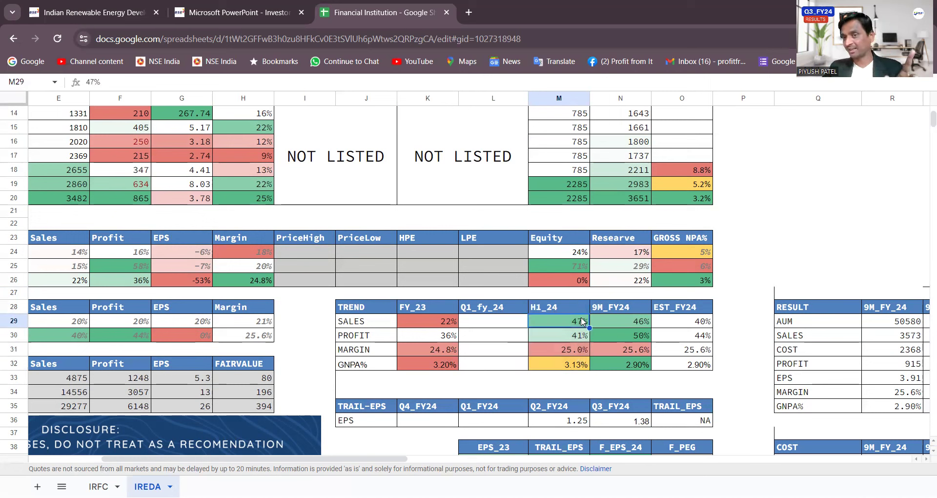
click(577, 339)
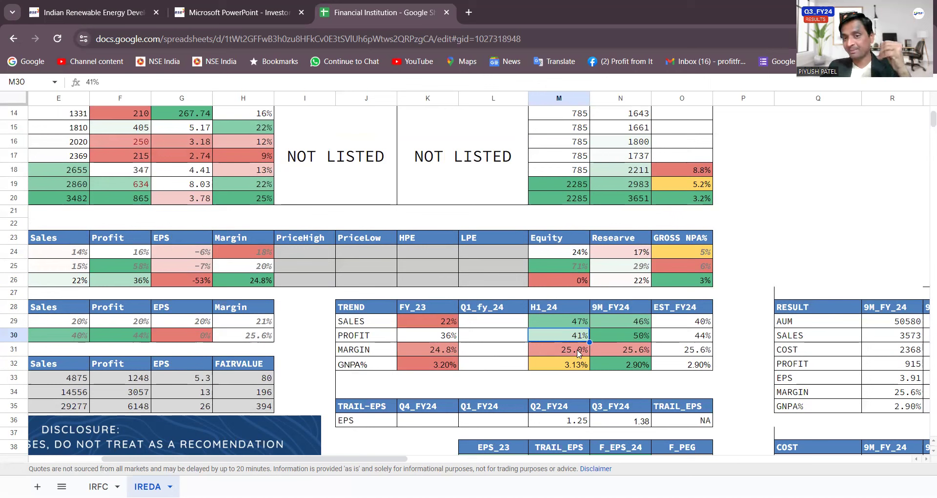
click(578, 354)
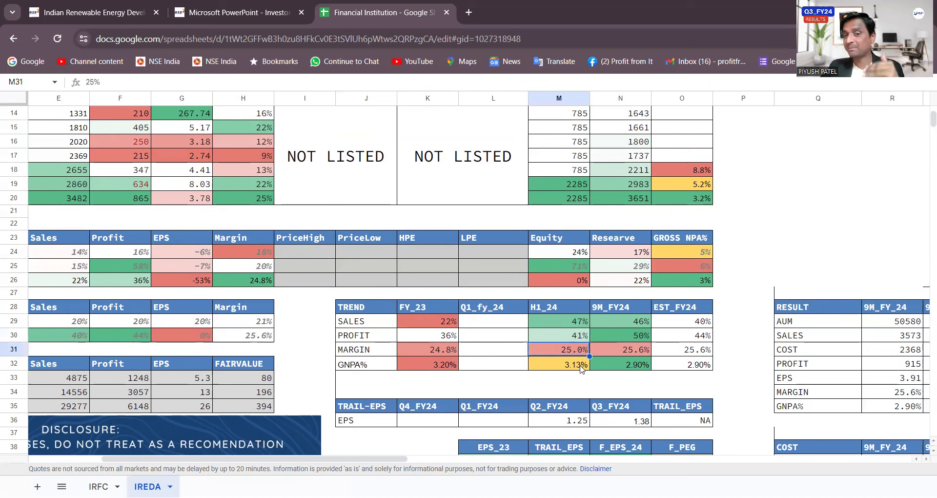
click(581, 368)
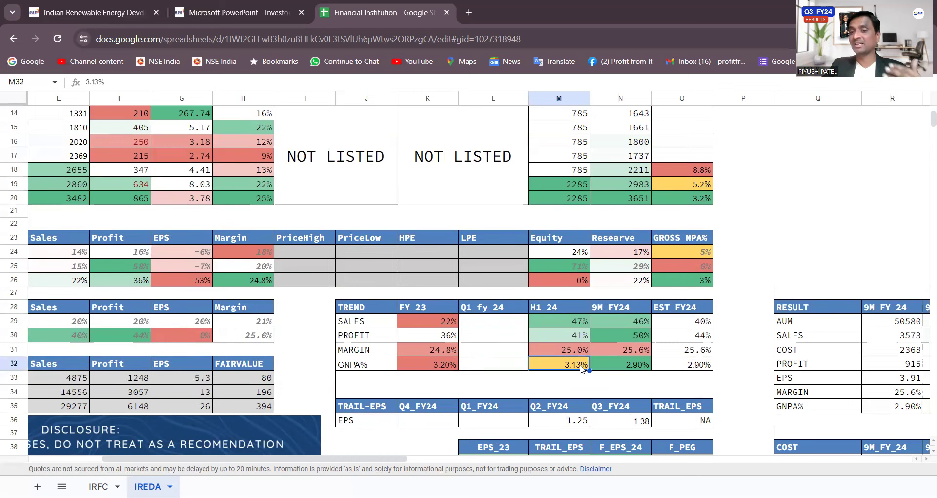
Step: Look over the nine-month and half-year RESULT tables beside the TREND table
key(Right)
key(Right)
key(Right)
key(Right)
key(Right)
key(Right)
key(Right)
key(Right)
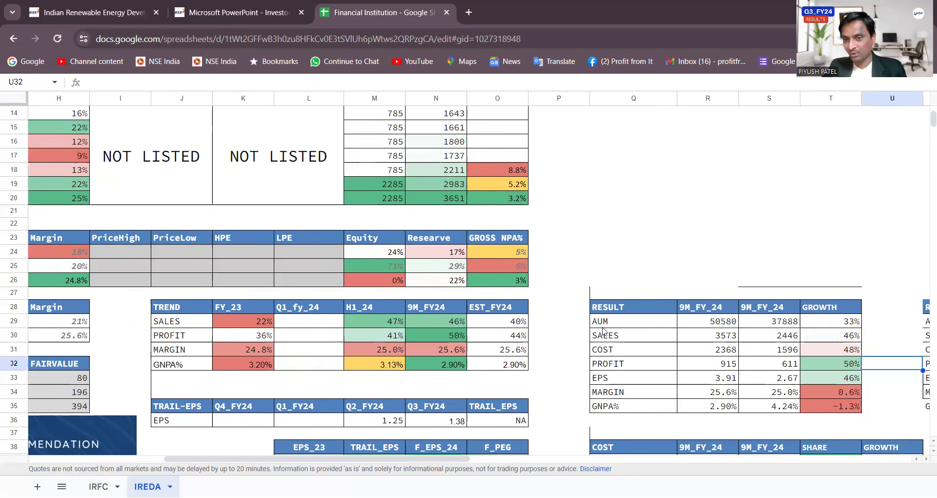
click(706, 312)
key(Right)
key(Right)
key(Right)
key(Right)
key(Right)
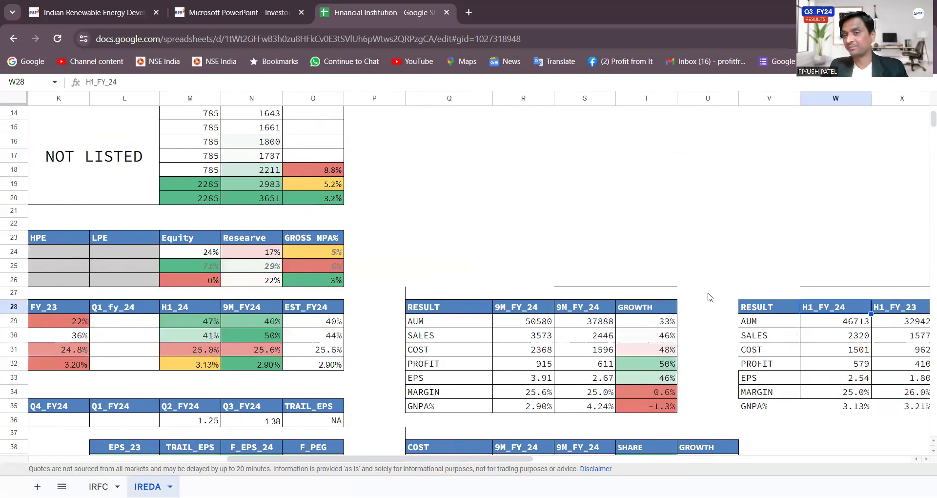
scroll(670, 254, down, 1)
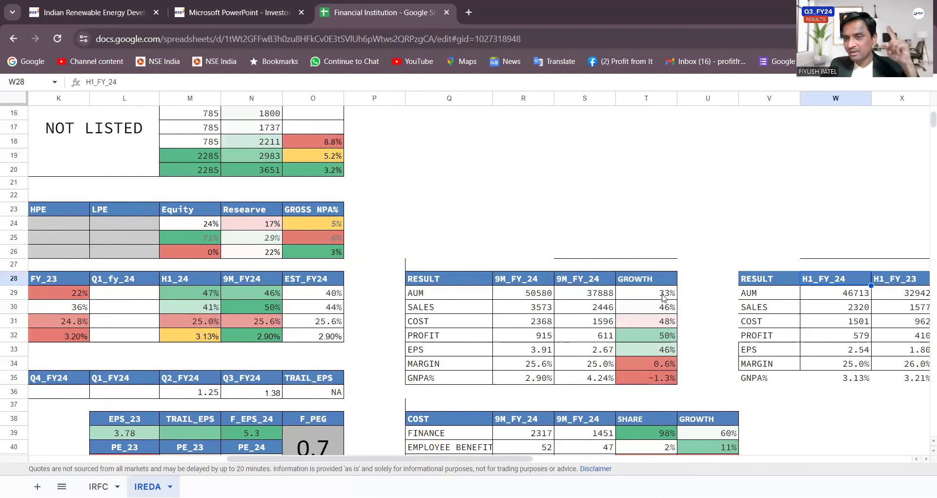
Step: Examine the growth of AUM, sales, cost, profit and EPS in the nine-month RESULT table
click(663, 295)
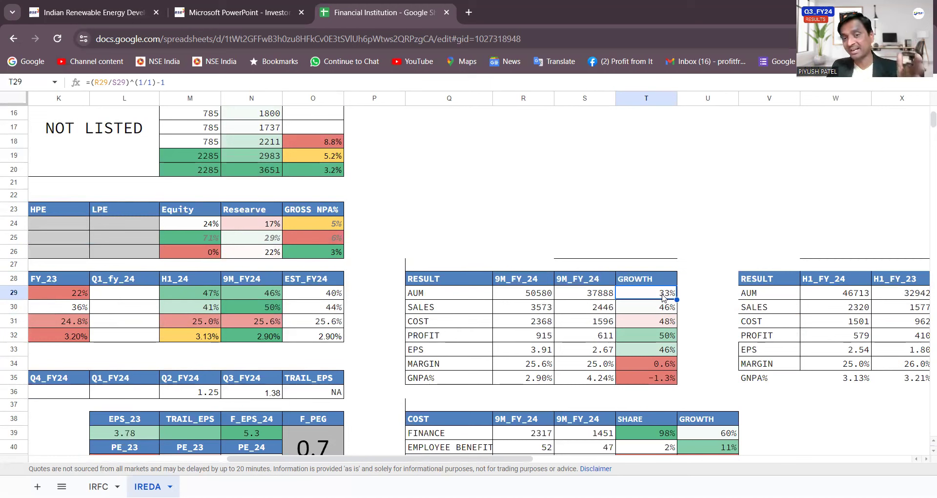
key(Down)
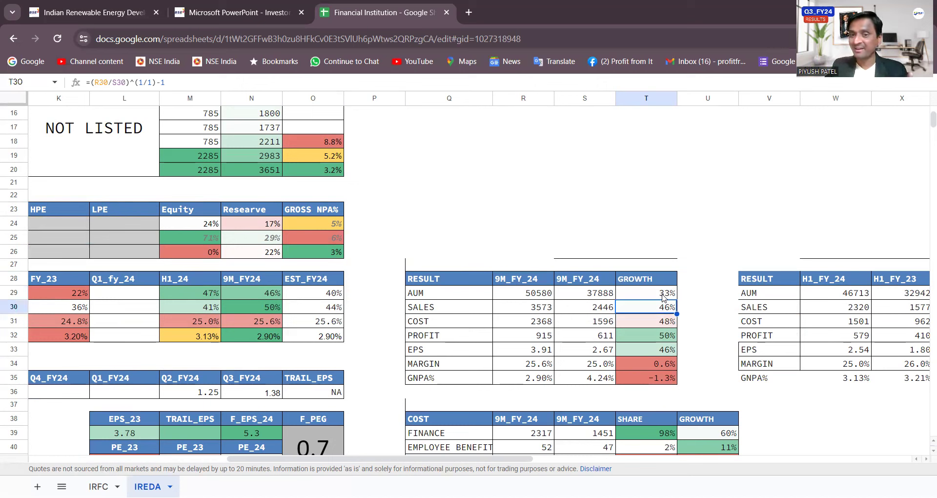
key(Down)
key(Down)
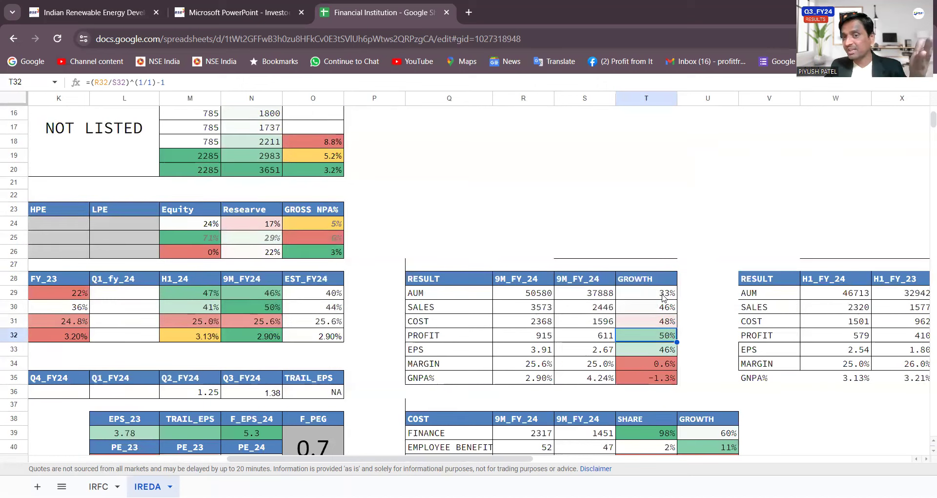
key(Up)
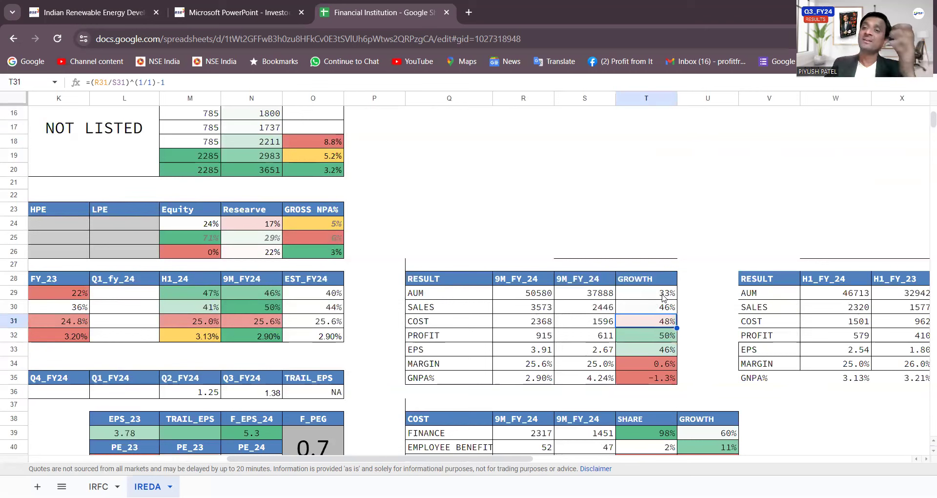
key(Down)
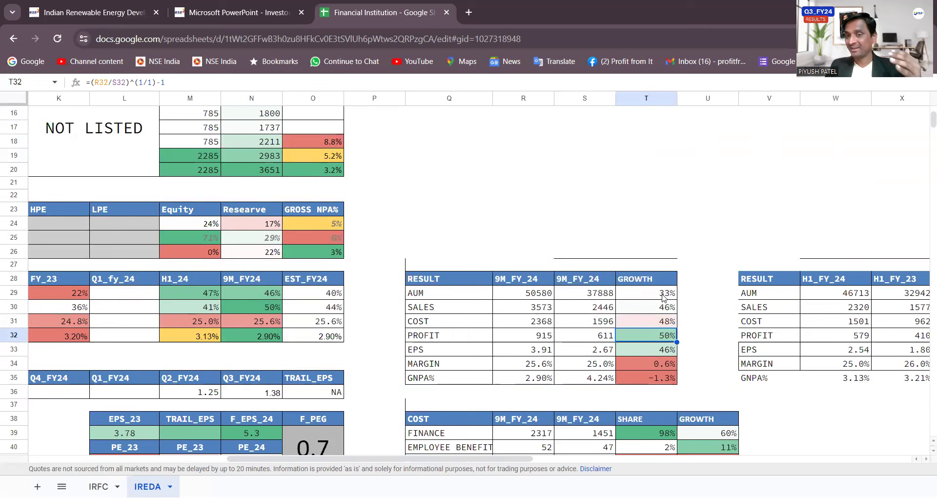
key(Down)
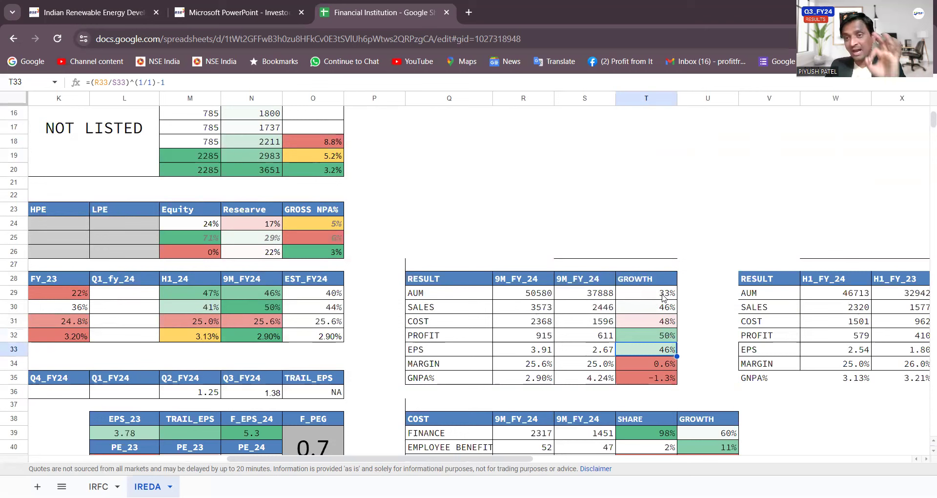
key(Up)
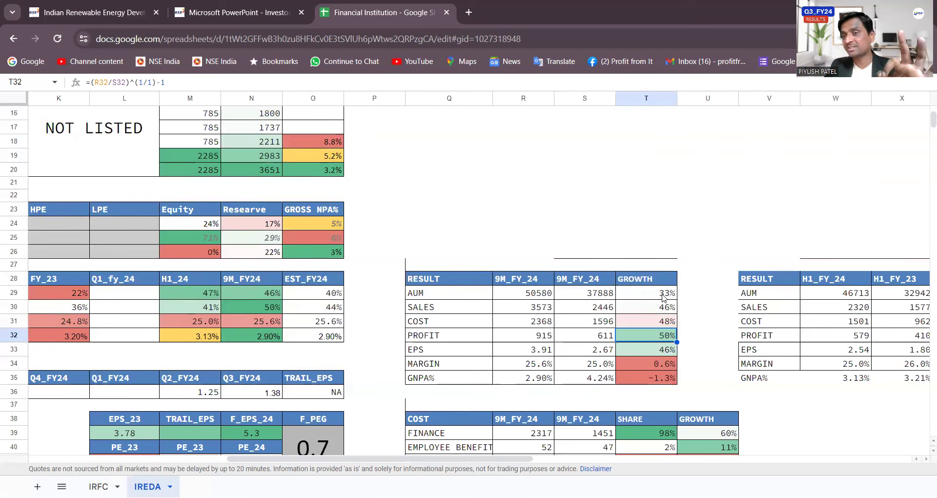
key(Down)
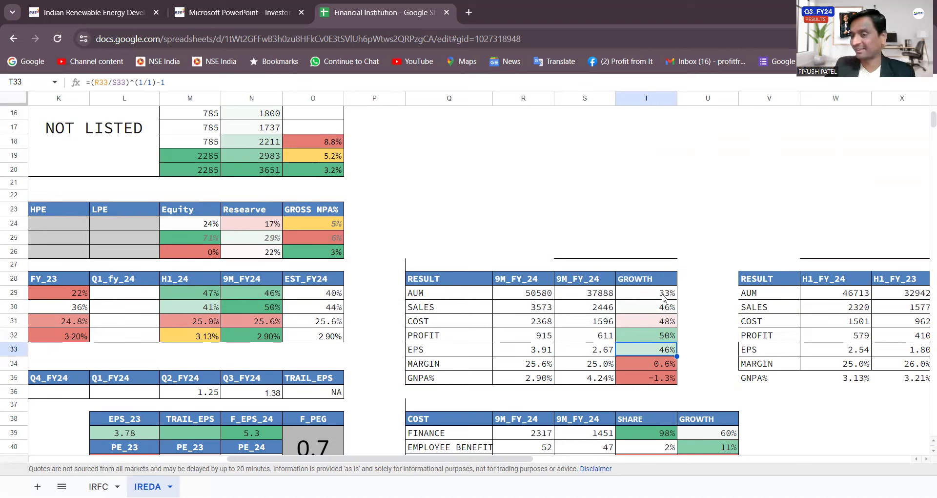
Step: Compare the margin and GNPA% of both nine-month periods and their changes in the RESULT table
key(Down)
key(Left)
key(Right)
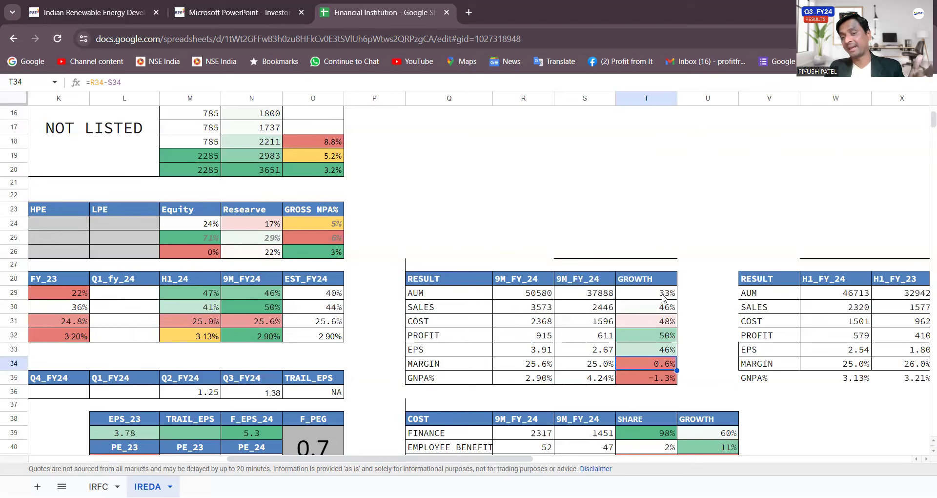
key(Left)
key(Left)
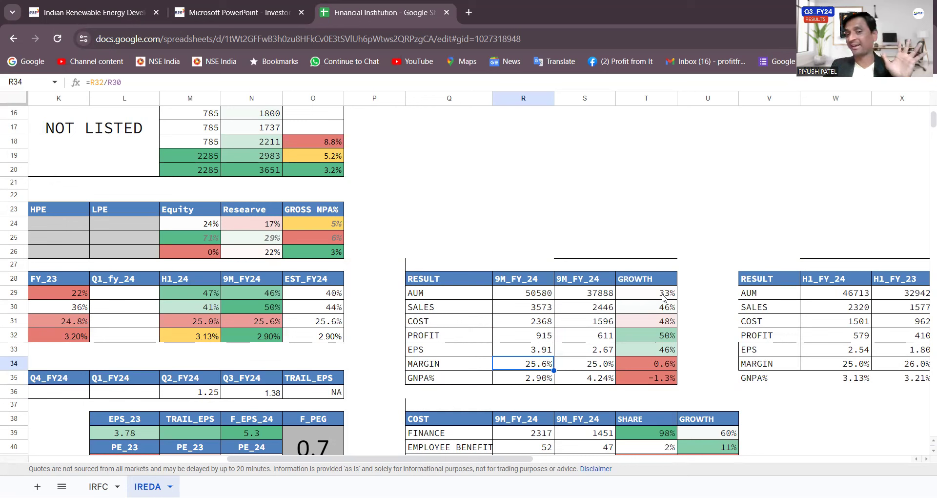
key(Down)
key(Right)
key(Right)
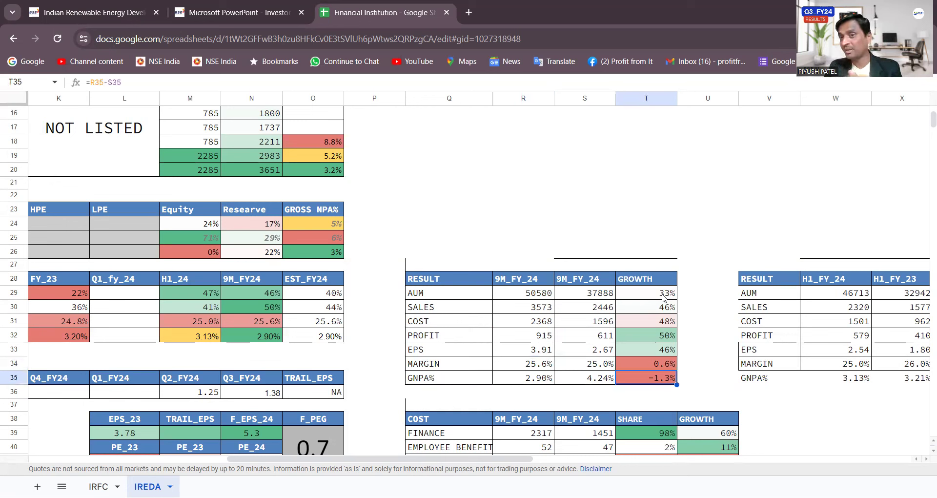
key(Left)
key(Right)
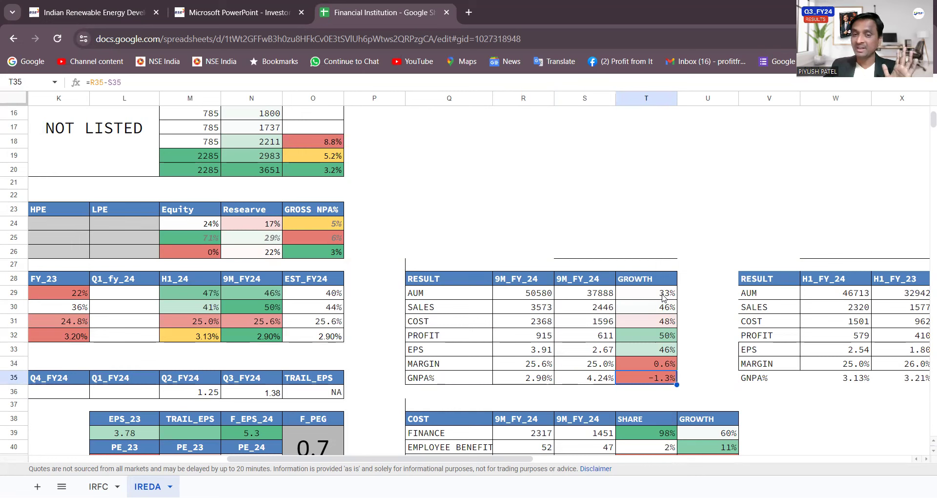
Step: Review the nine-month COST breakdown and check the finance cost's share of the total
key(Down)
key(Down)
key(Down)
key(Down)
key(Down)
key(Down)
key(Down)
key(Down)
key(Down)
key(Down)
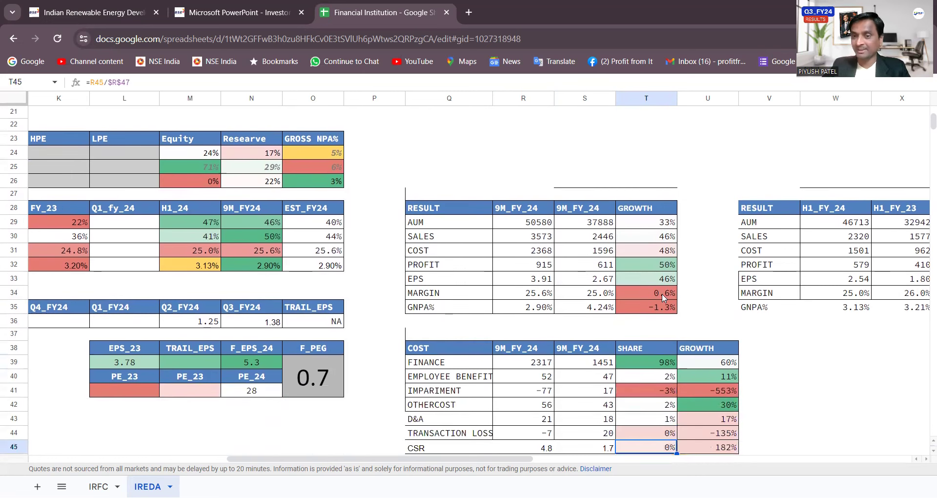
scroll(663, 327, down, 2)
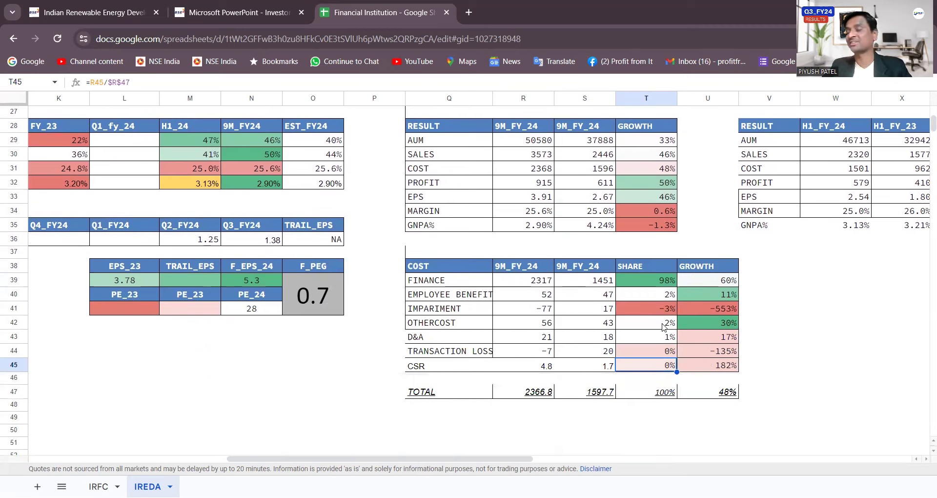
click(659, 284)
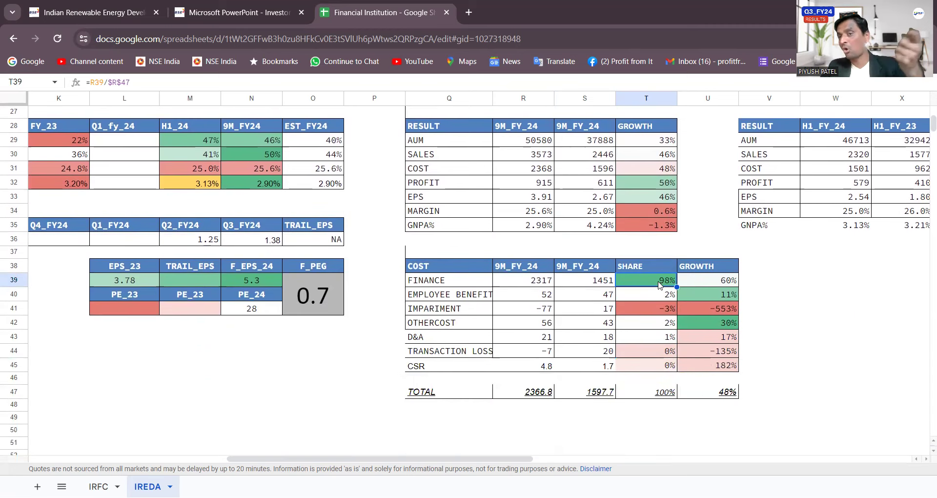
Step: Compare the current nine-month sales and cost in the RESULT table with the FINANCE item of the COST table
click(537, 158)
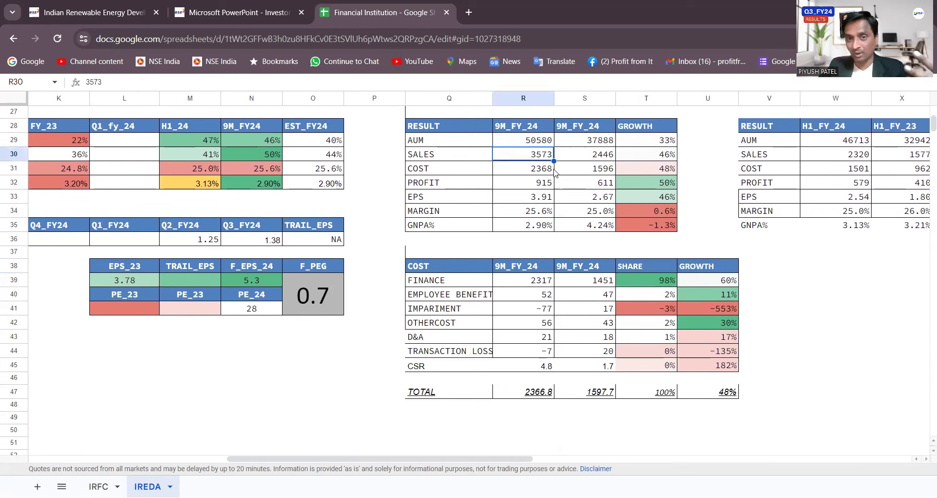
click(546, 171)
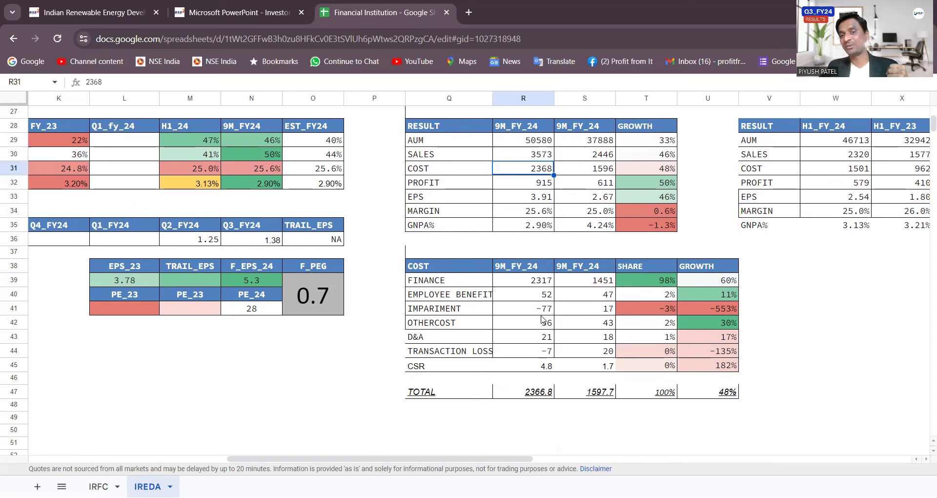
click(463, 282)
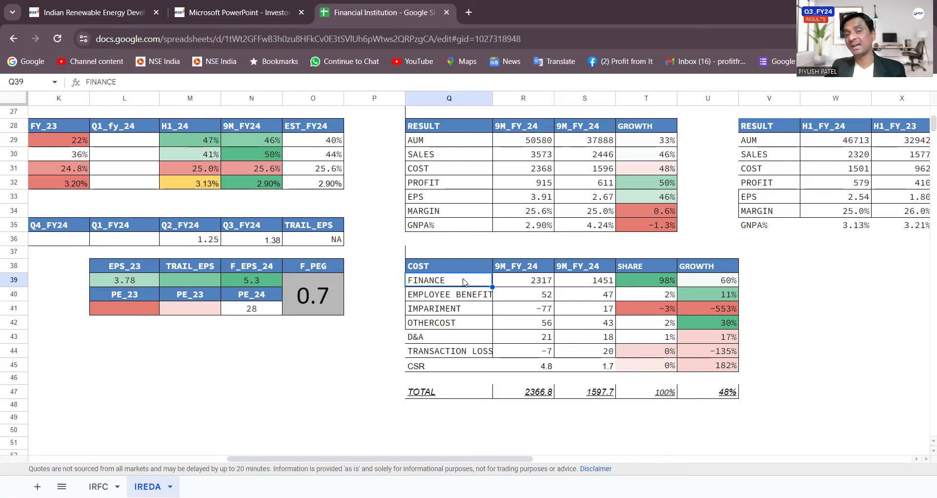
Step: Return to the TREND table and compare its H1_24 and 9M_FY24 sales growth
key(Up)
key(Up)
key(Up)
key(Up)
key(Up)
key(Up)
key(Up)
key(Up)
key(Up)
key(Up)
key(Up)
key(Up)
key(Up)
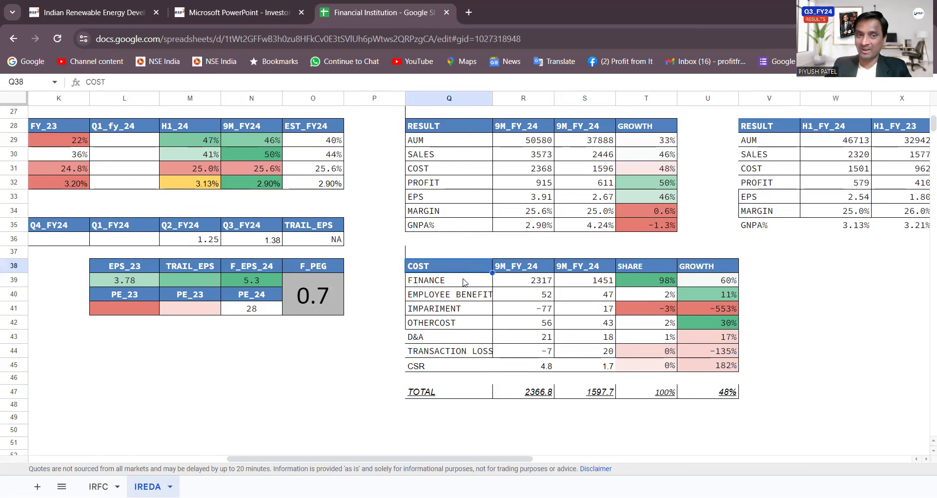
key(Left)
key(Left)
key(Down)
key(Down)
key(Down)
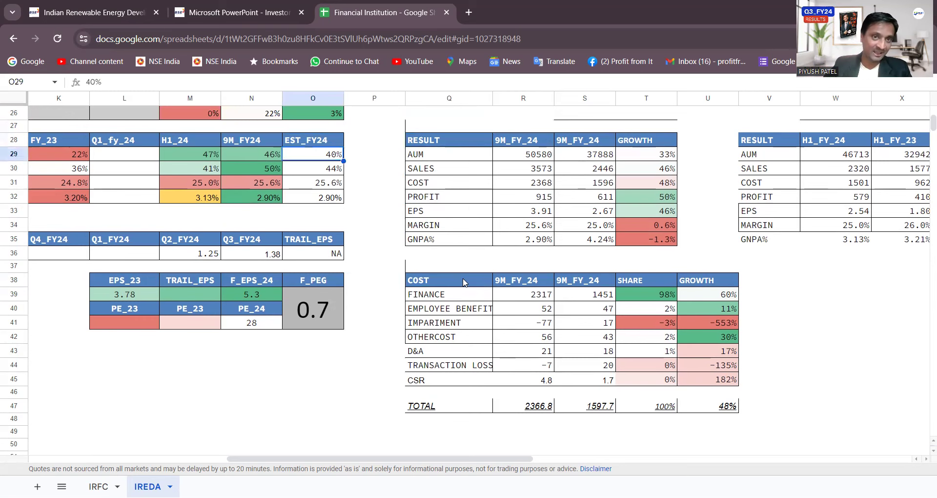
key(Left)
key(Left)
key(Left)
key(Left)
key(Left)
key(Left)
key(Left)
key(Right)
key(Right)
key(Right)
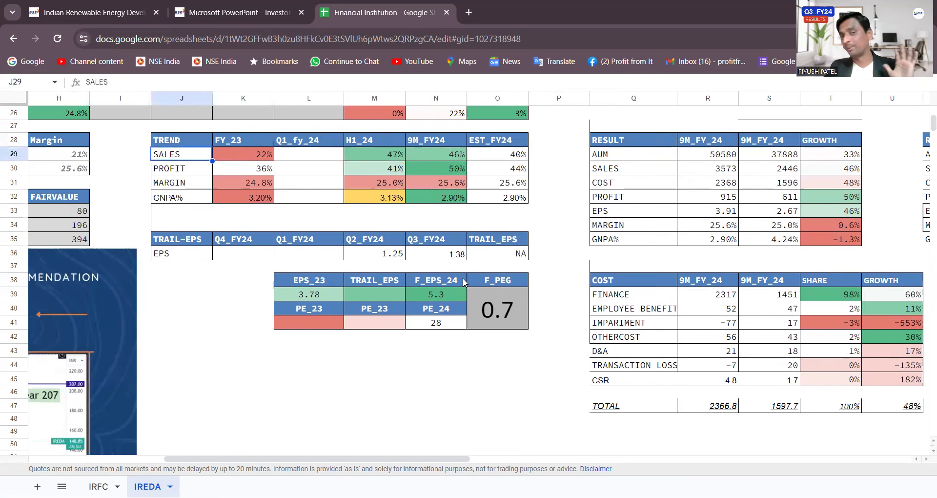
click(388, 157)
click(453, 158)
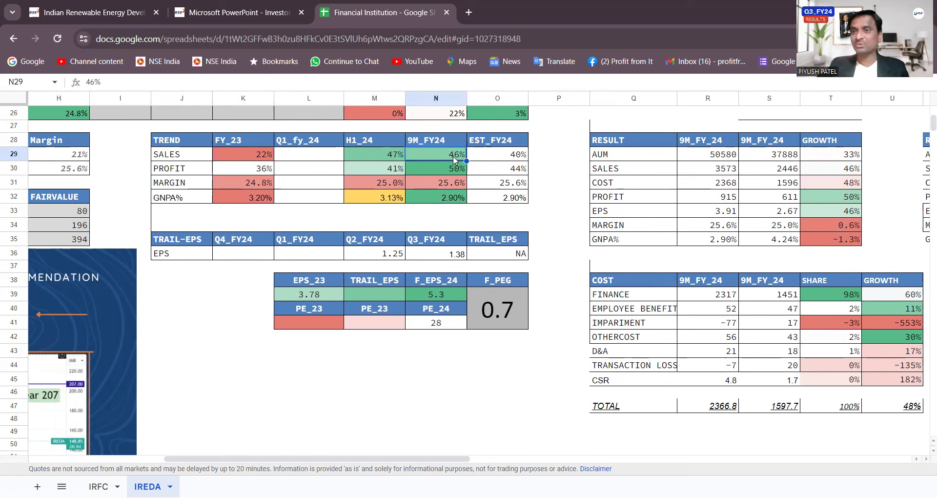
Step: Compare the EST_FY24 sales and profit growth with the 9M_FY24 figures in the TREND table
click(514, 157)
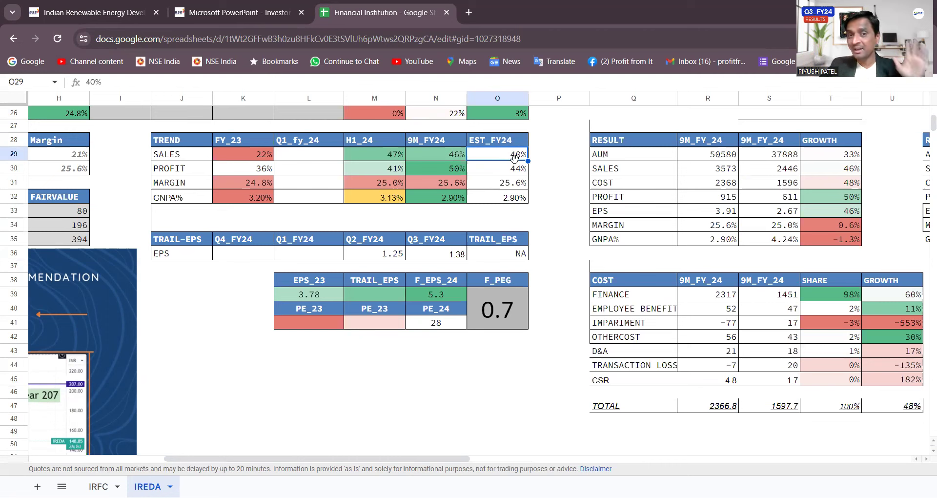
click(515, 171)
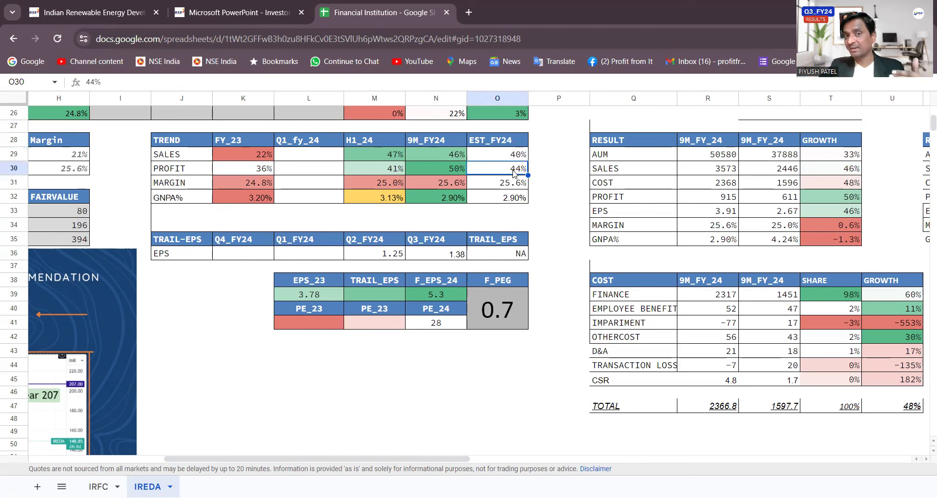
click(435, 169)
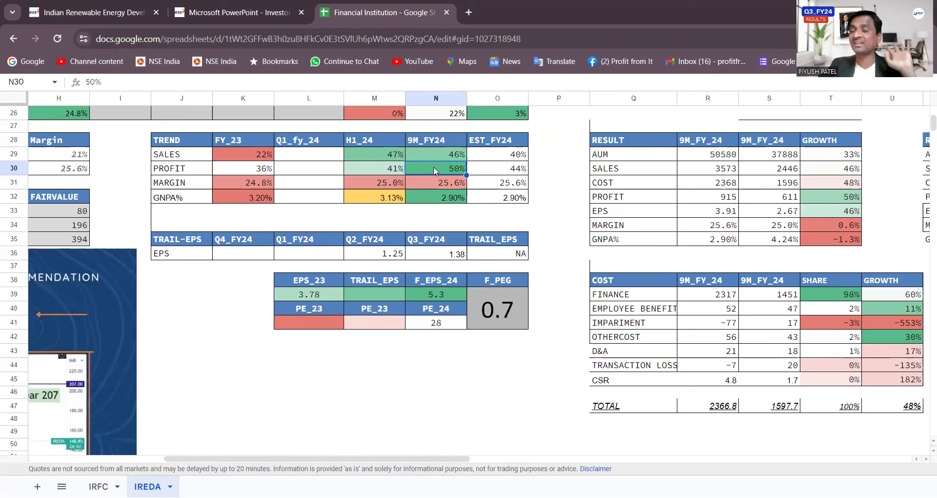
click(514, 173)
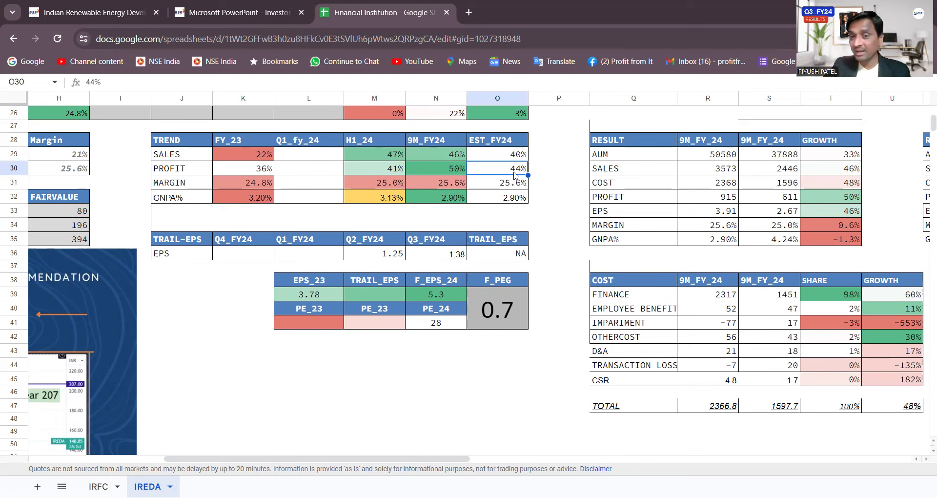
Step: Go through the FY_2024 AUM, sales and profit estimates in the EST_GROTH table and set its EPS growth to 40%
key(Left)
key(Left)
key(Left)
key(Left)
key(Left)
key(Left)
key(Left)
key(Left)
key(Left)
key(Left)
key(Left)
key(Left)
key(Left)
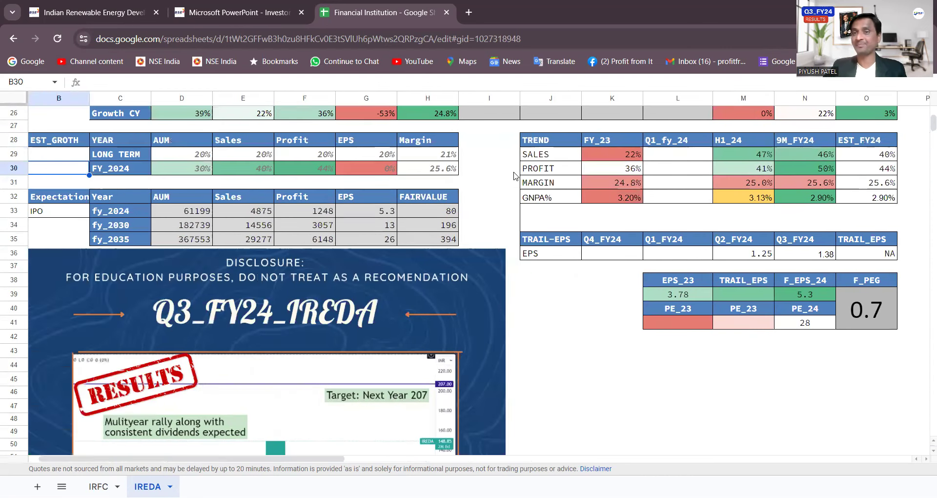
key(Right)
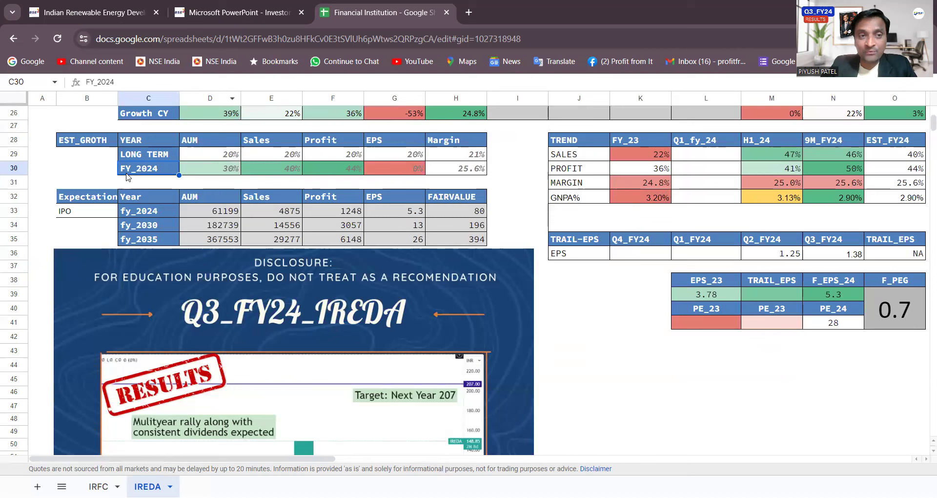
click(231, 172)
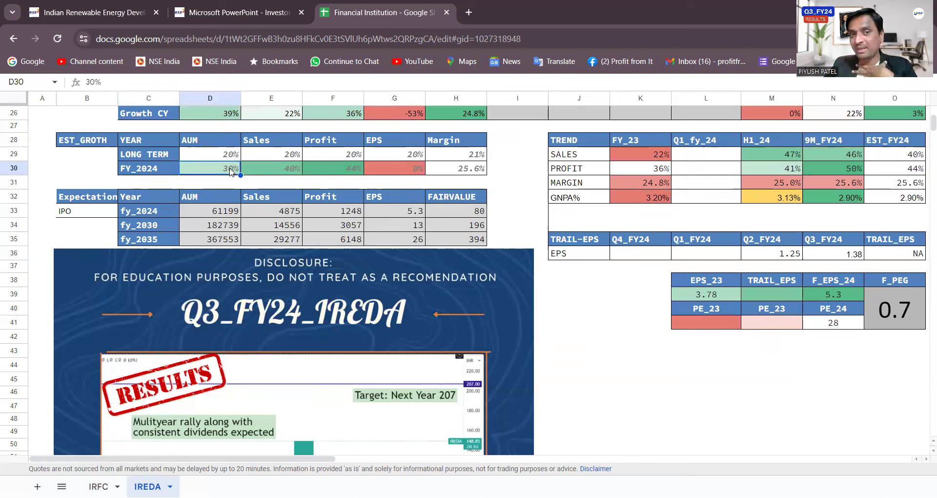
key(Right)
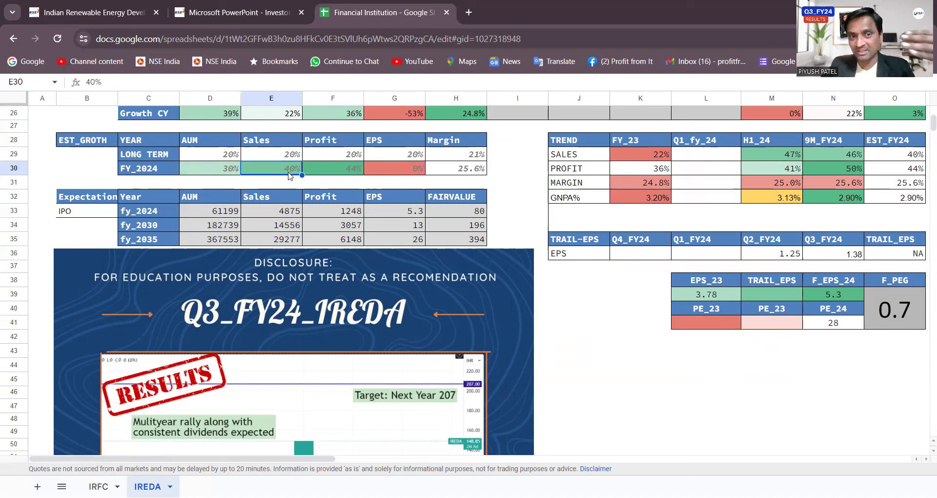
click(358, 172)
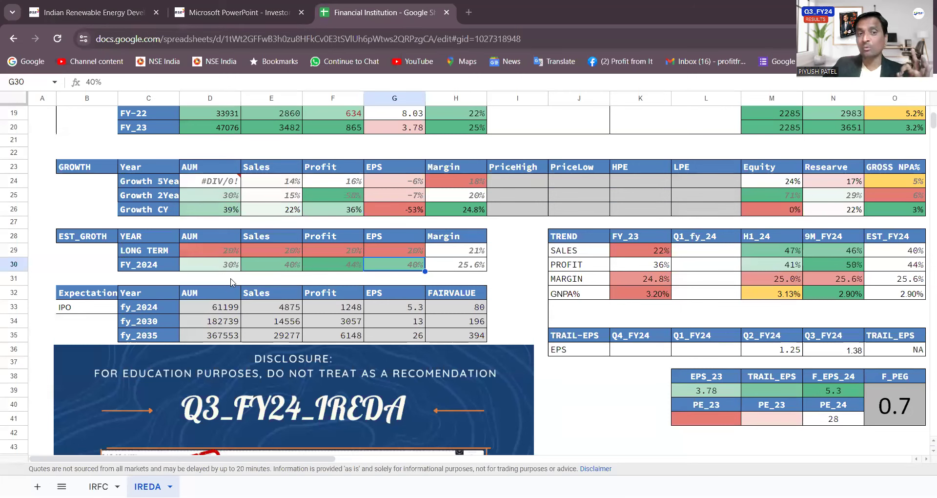
Step: Review the fy_2024 AUM, sales, profit and EPS projections in the Expectation table
click(233, 310)
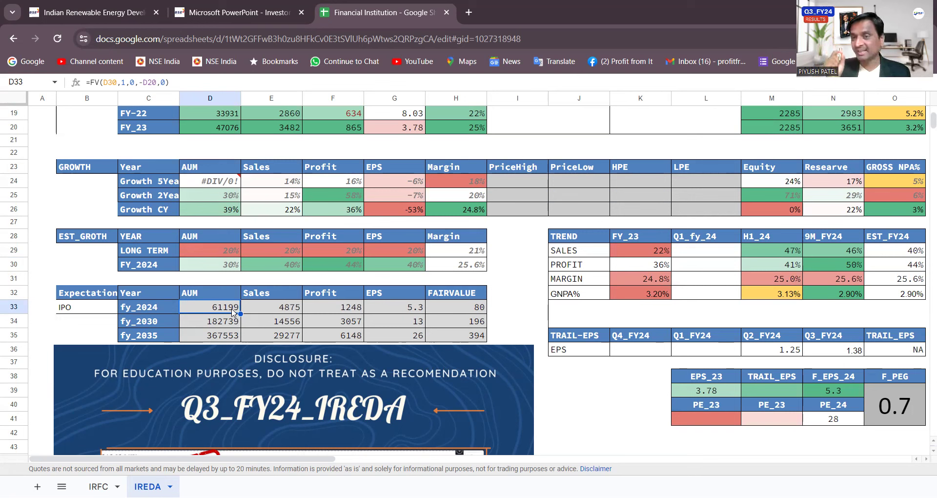
click(273, 311)
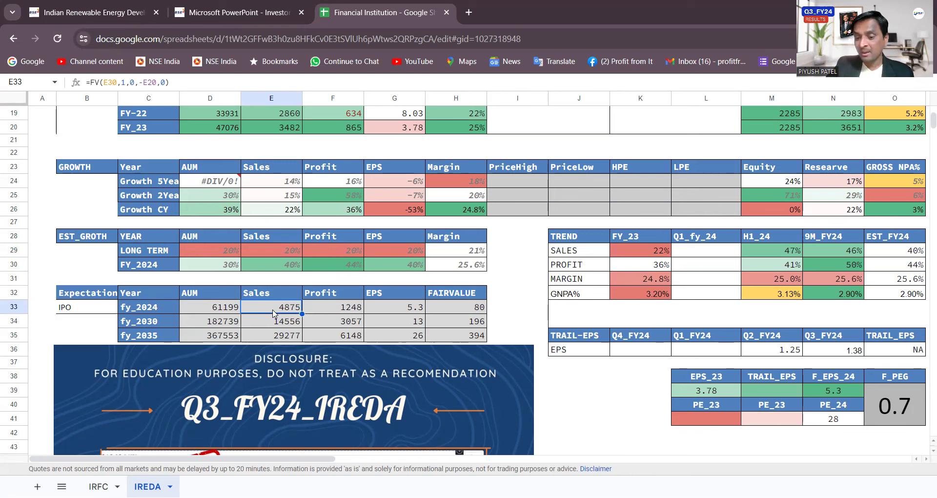
key(Right)
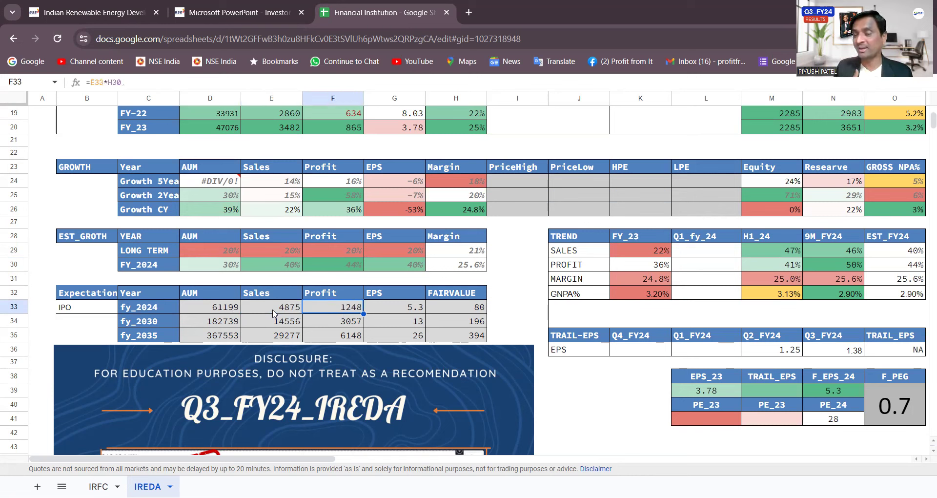
key(Right)
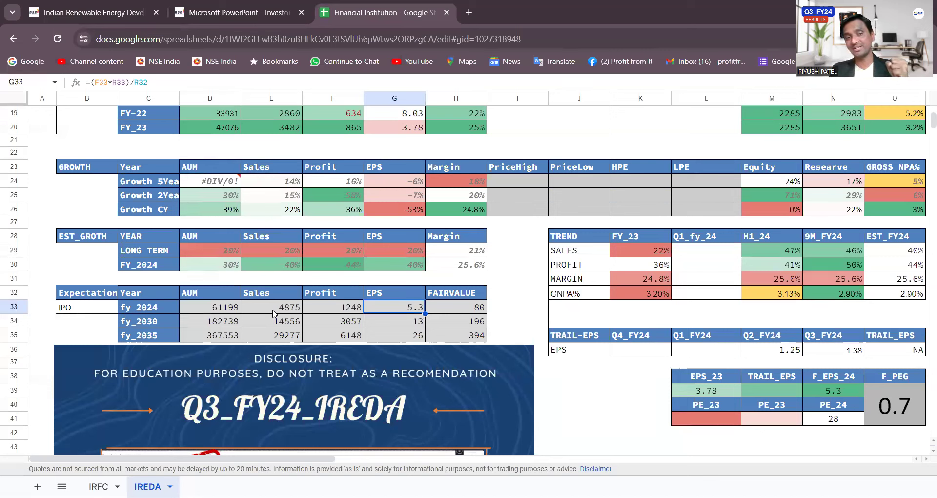
Step: Examine the LONG TERM growth estimates for AUM, sales, profit and EPS in the EST_GROTH table
key(Up)
key(Up)
key(Up)
key(Up)
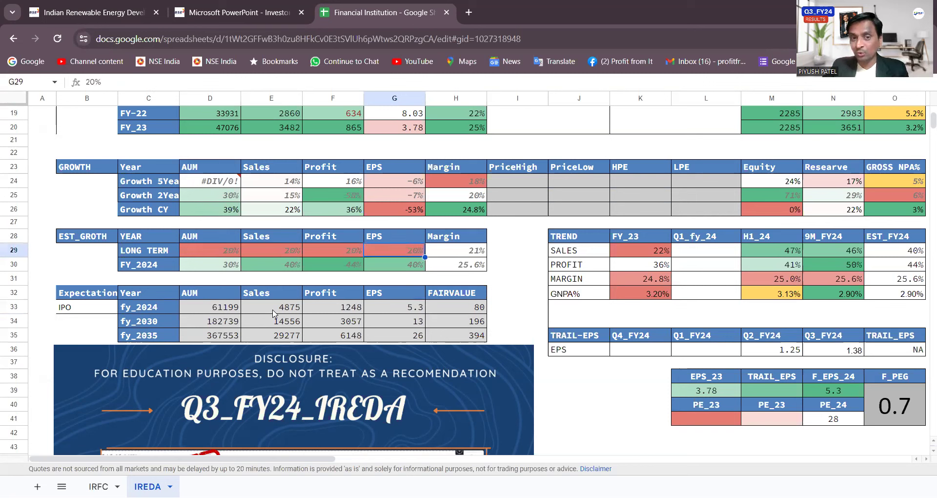
key(Left)
key(Left)
key(Left)
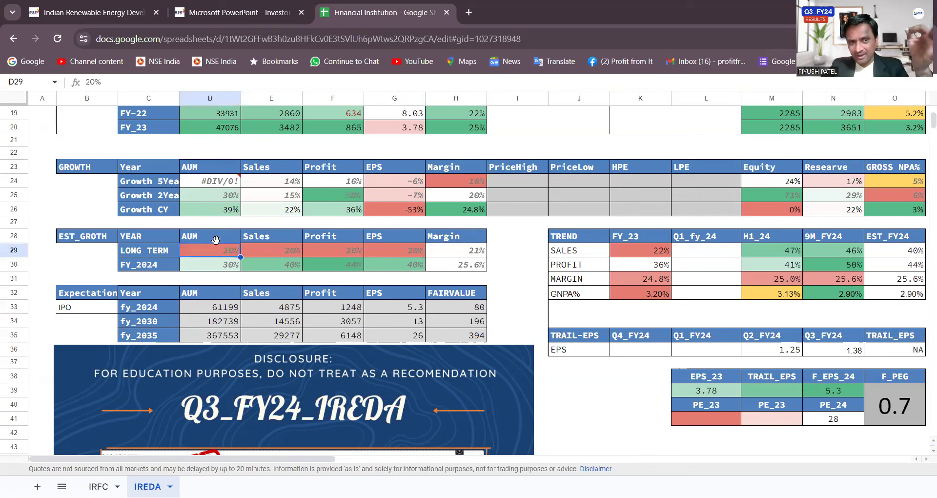
drag(226, 254, 395, 251)
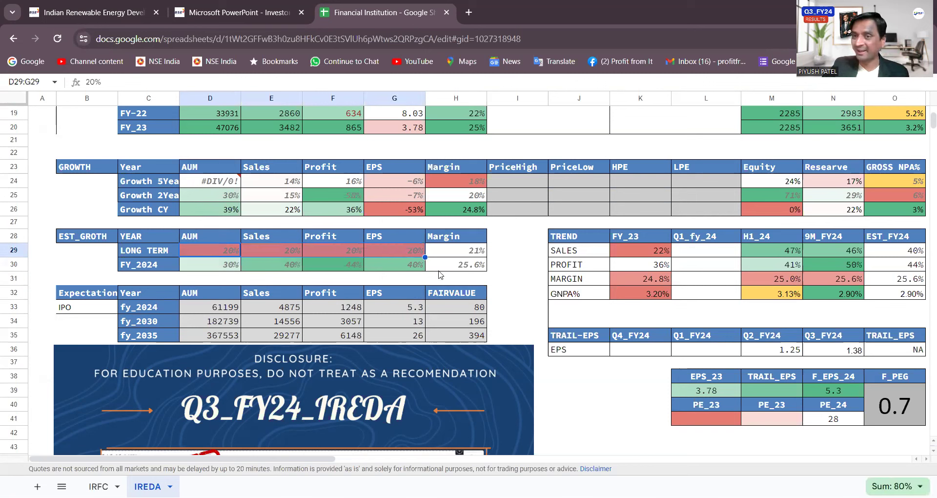
click(440, 273)
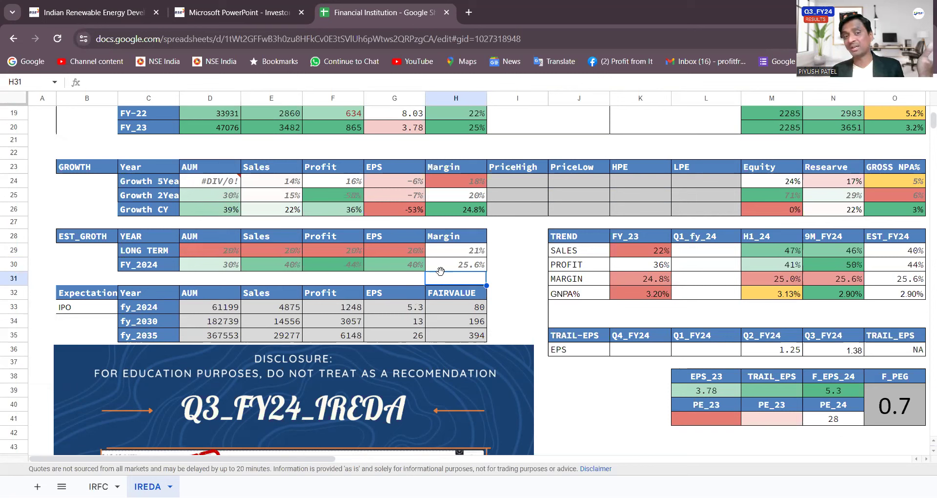
drag(288, 251, 413, 257)
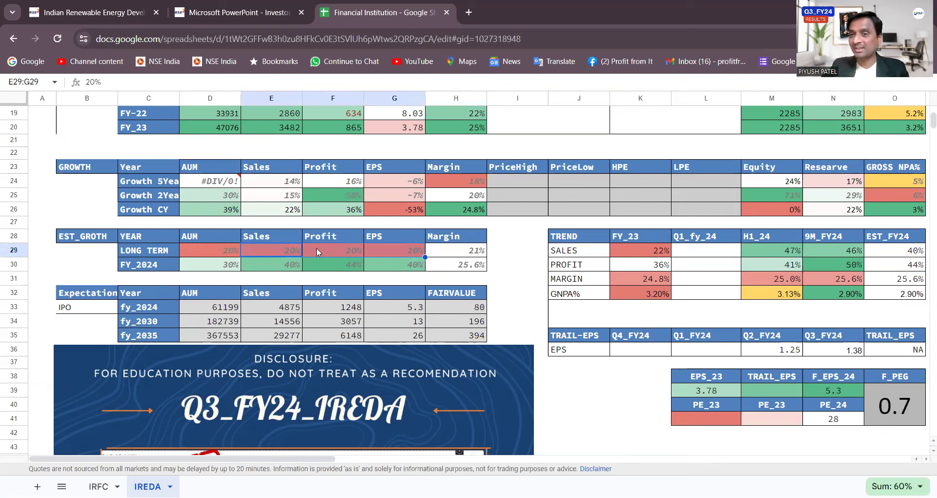
Step: Review the fy_2030 AUM, sales, profit, EPS and fair value projections in the Expectation table
click(141, 324)
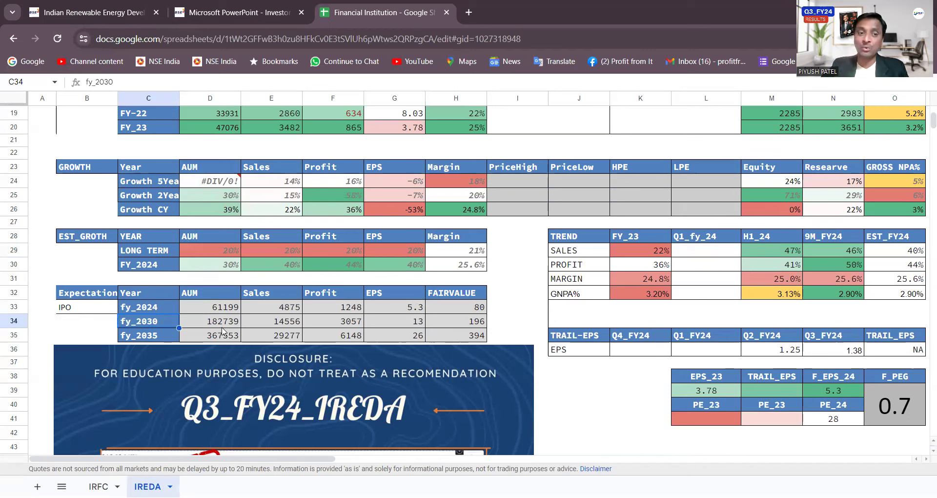
key(Right)
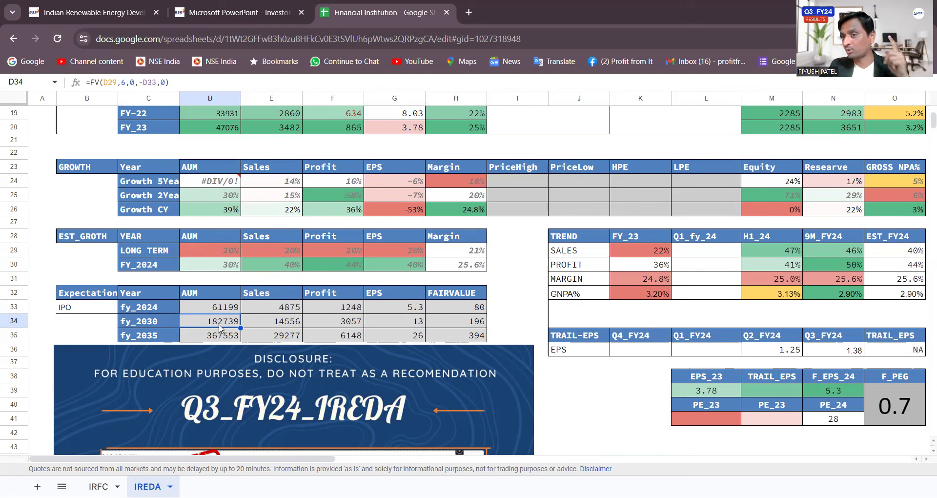
click(270, 323)
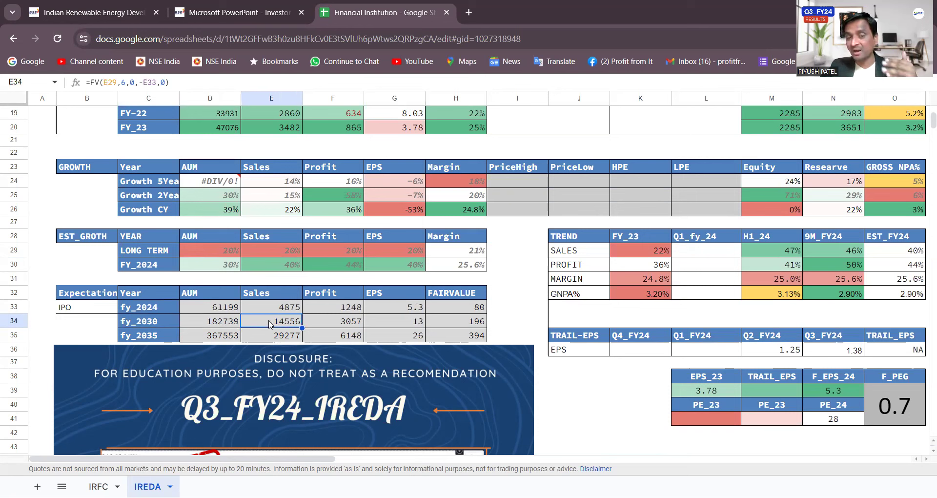
click(340, 325)
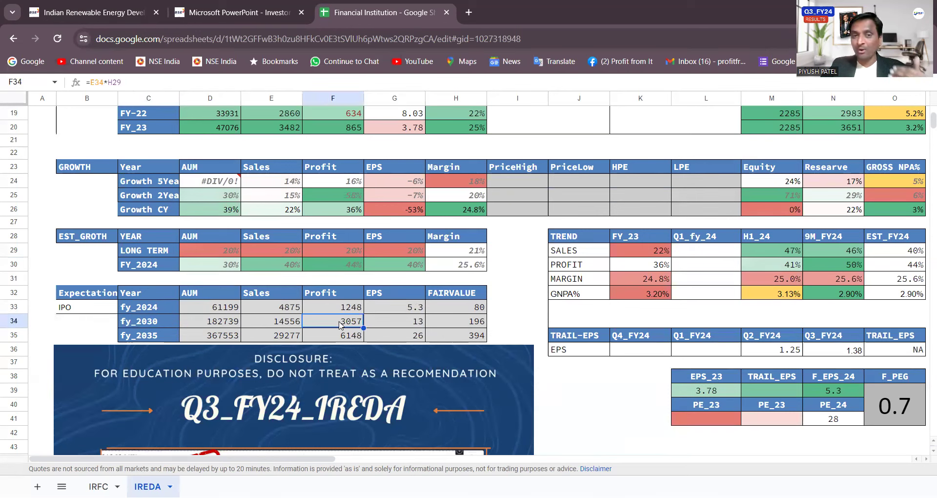
click(409, 326)
click(481, 326)
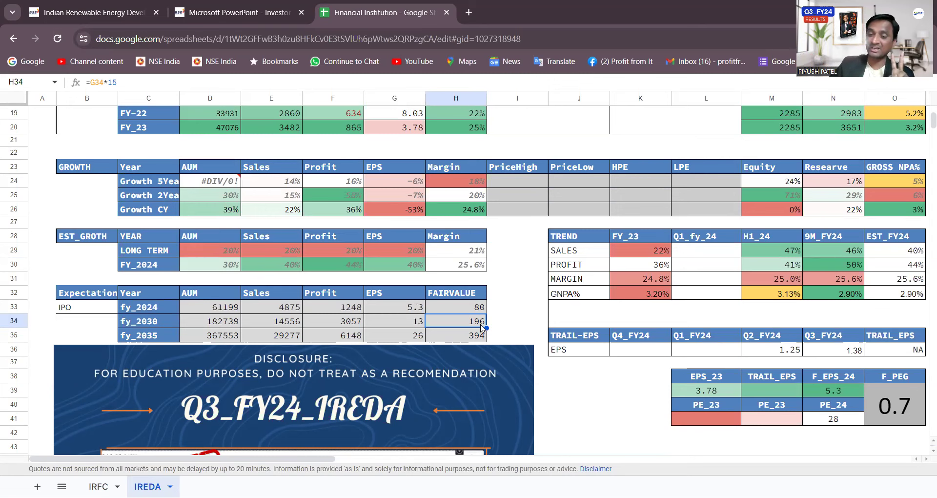
key(Right)
key(Right)
key(Right)
key(Right)
key(Right)
key(Right)
key(Right)
key(Right)
key(Right)
key(Right)
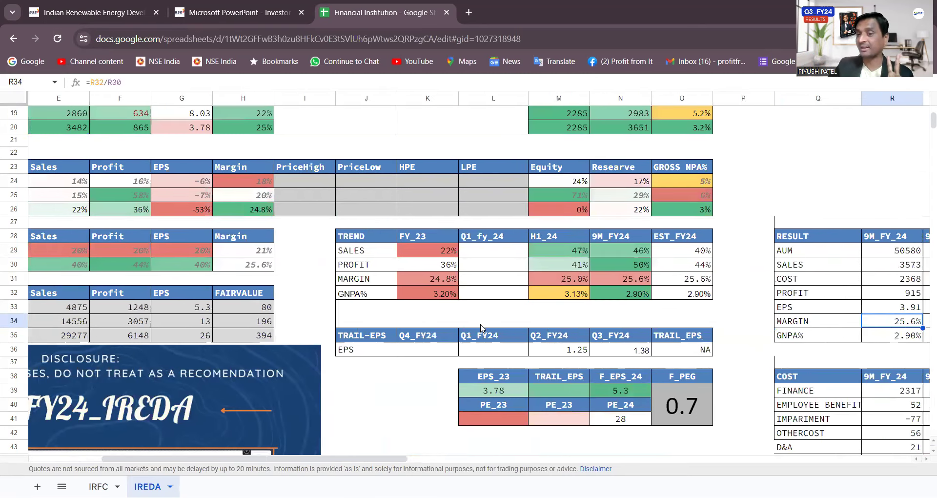
key(Right)
key(Right)
key(Right)
key(Home)
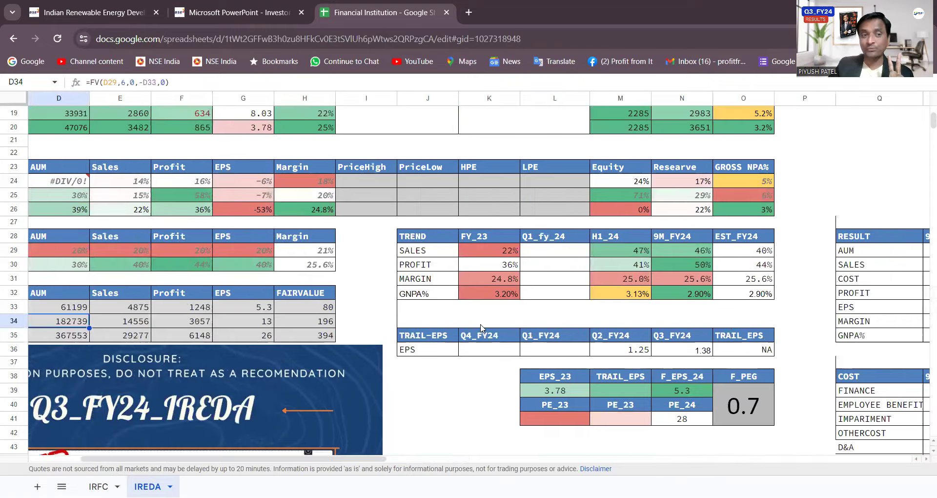
key(Right)
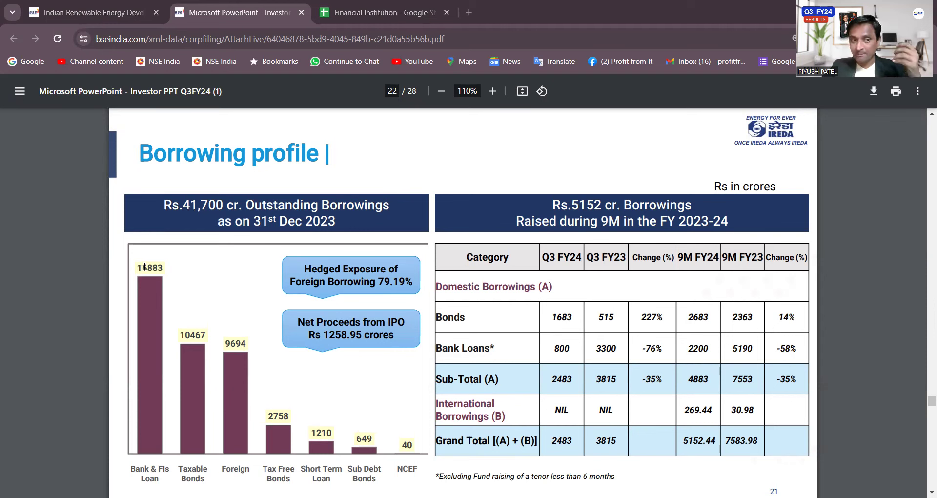
Step: Switch to the Q3FY24 investor presentation PDF and examine the Borrowing profile slide's bank, bond and foreign borrowings and hedged foreign exposure
drag(145, 267, 157, 264)
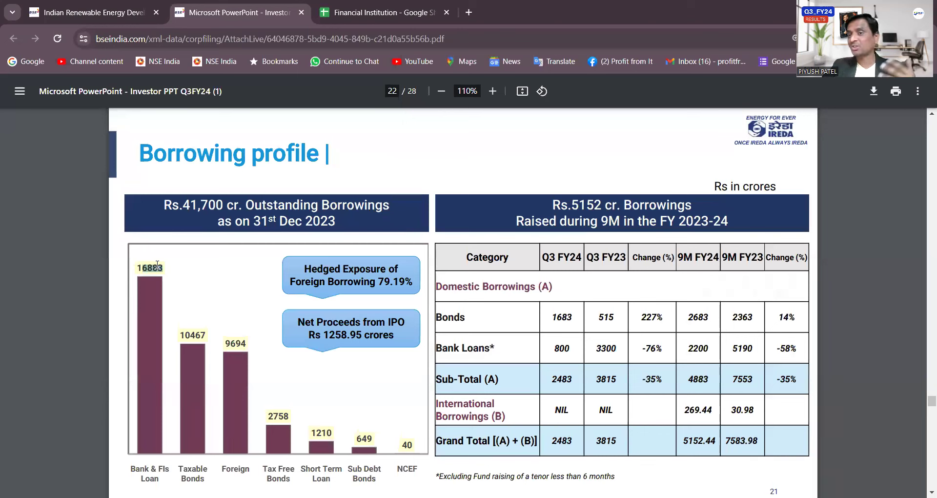
double_click(157, 264)
click(197, 336)
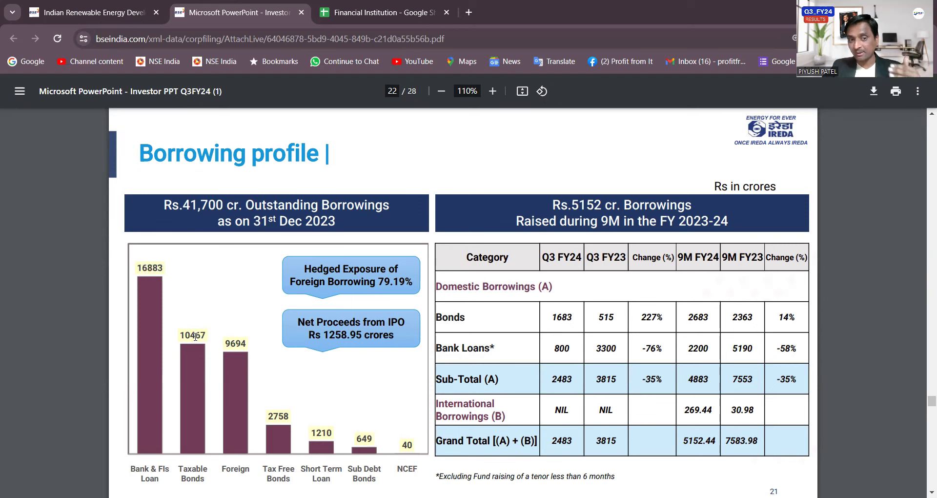
double_click(230, 347)
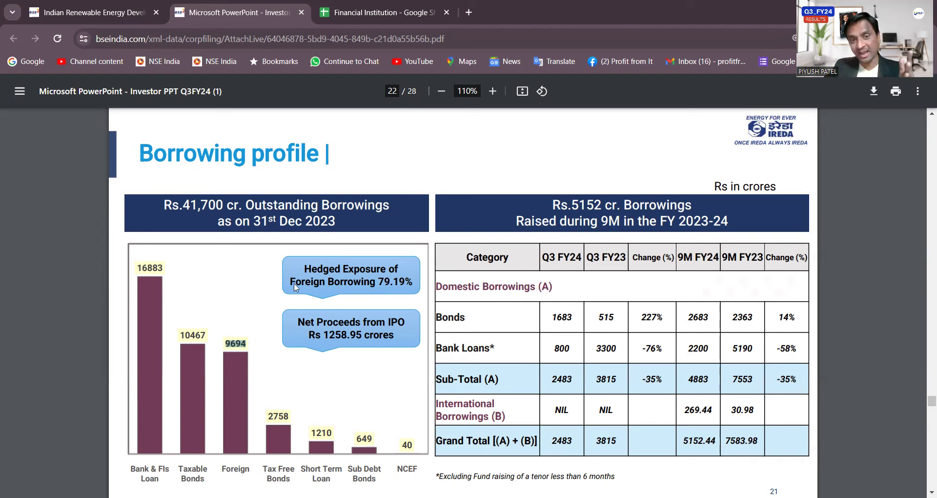
drag(324, 269, 409, 286)
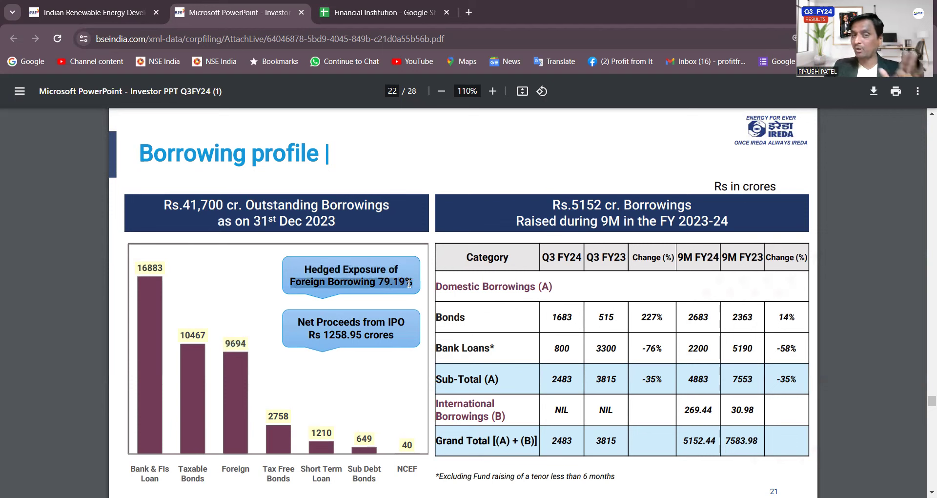
click(409, 283)
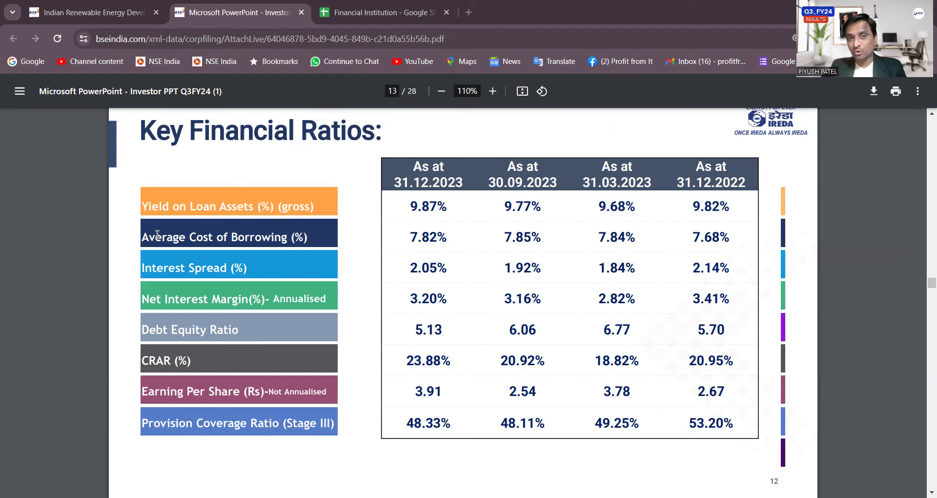
Step: Compare the average cost of borrowing across the four reporting dates on the Key Financial Ratios slide
drag(157, 235, 644, 231)
drag(728, 237, 694, 235)
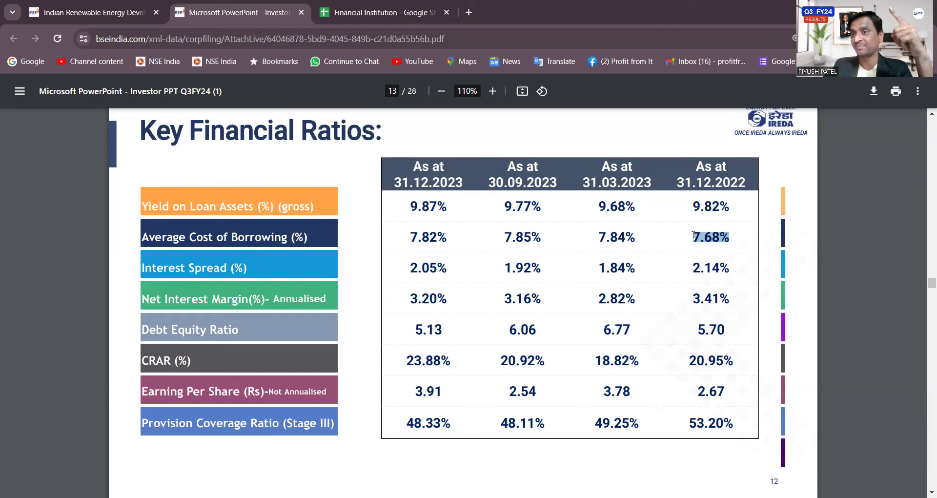